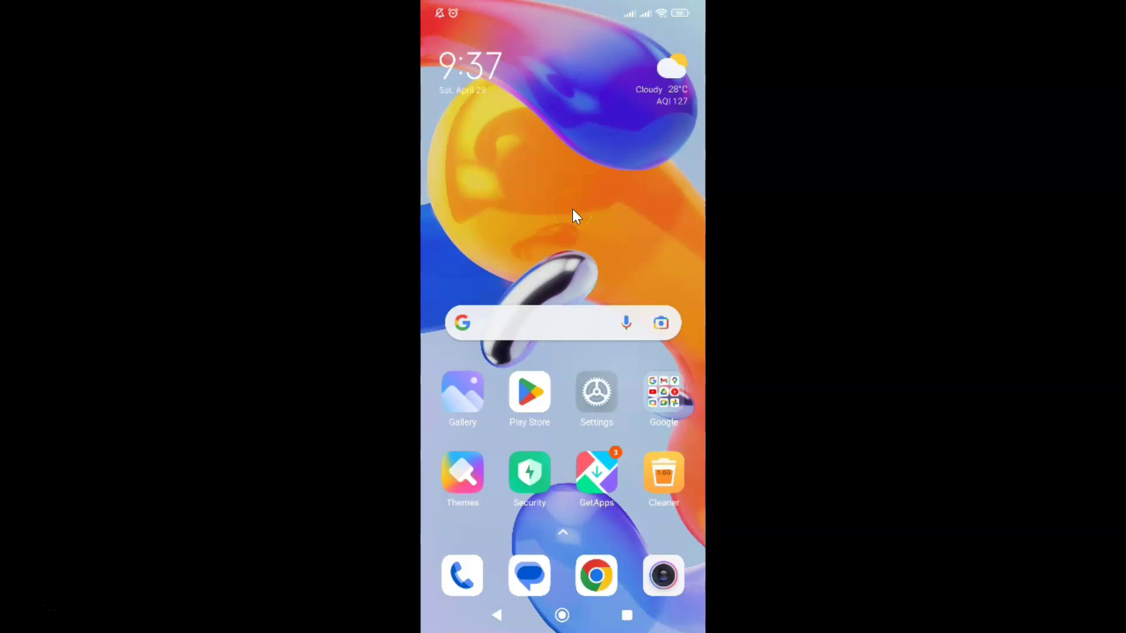
Navigate from Settings through Apps and System app settings to Call settings' Auto-answer page
click(596, 394)
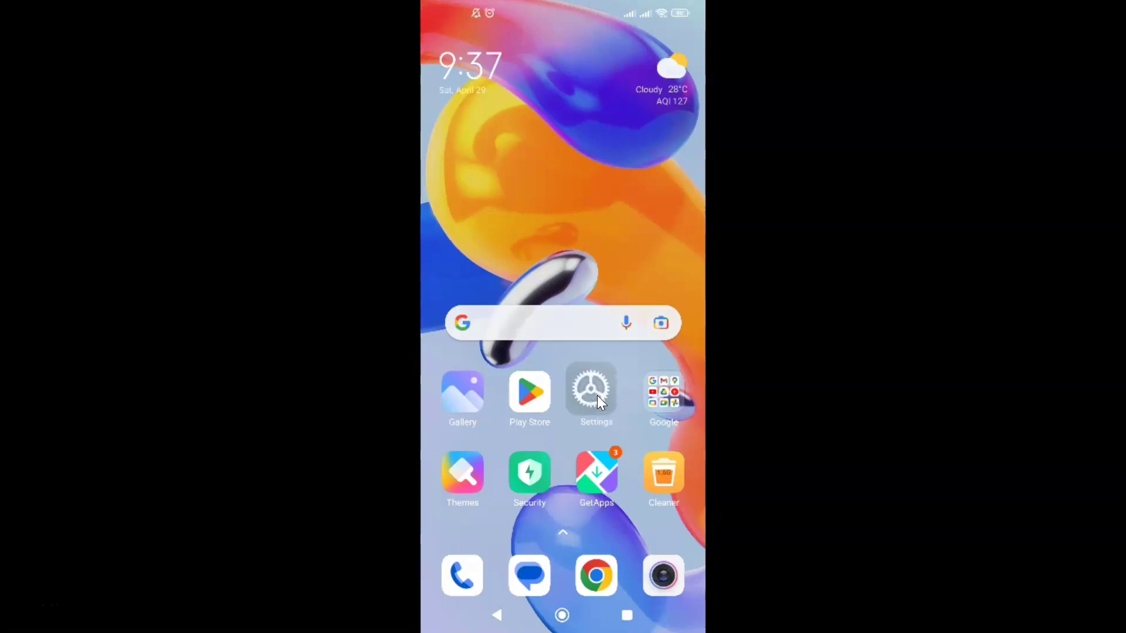
click(597, 395)
click(531, 335)
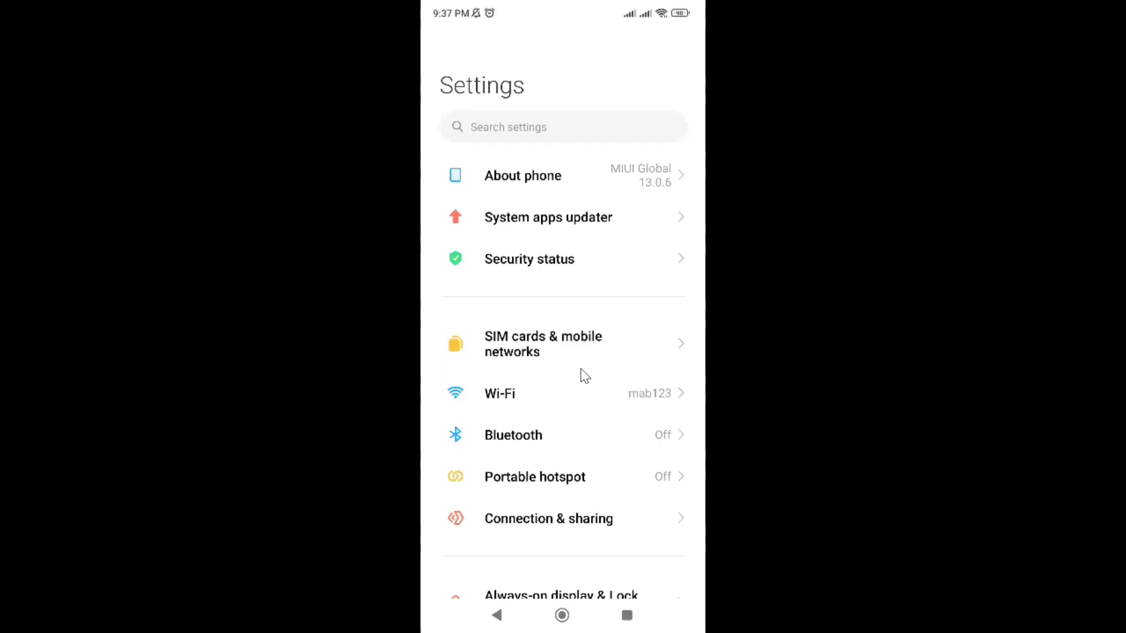
scroll(585, 376, down, 5)
scroll(586, 377, down, 5)
scroll(584, 376, down, 5)
scroll(585, 377, down, 3)
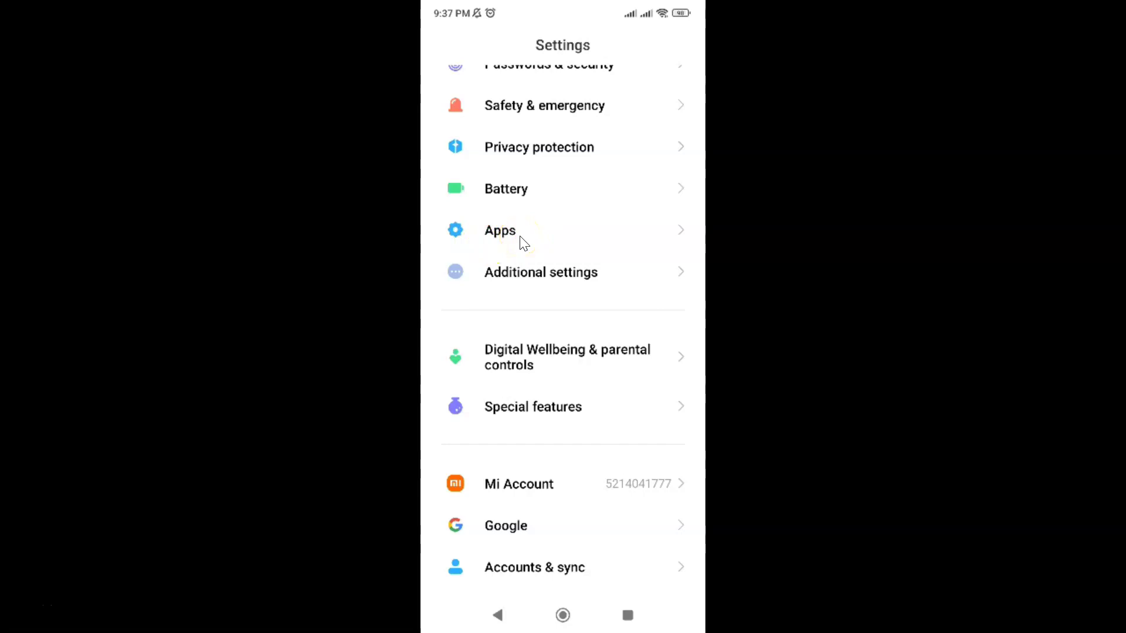
click(520, 239)
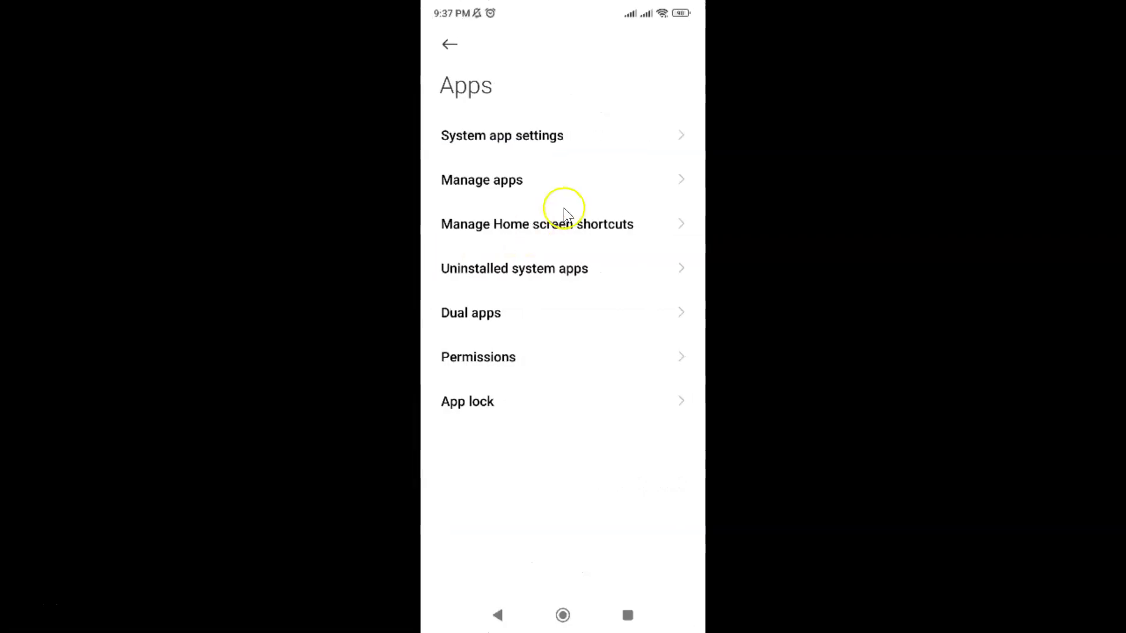
click(560, 136)
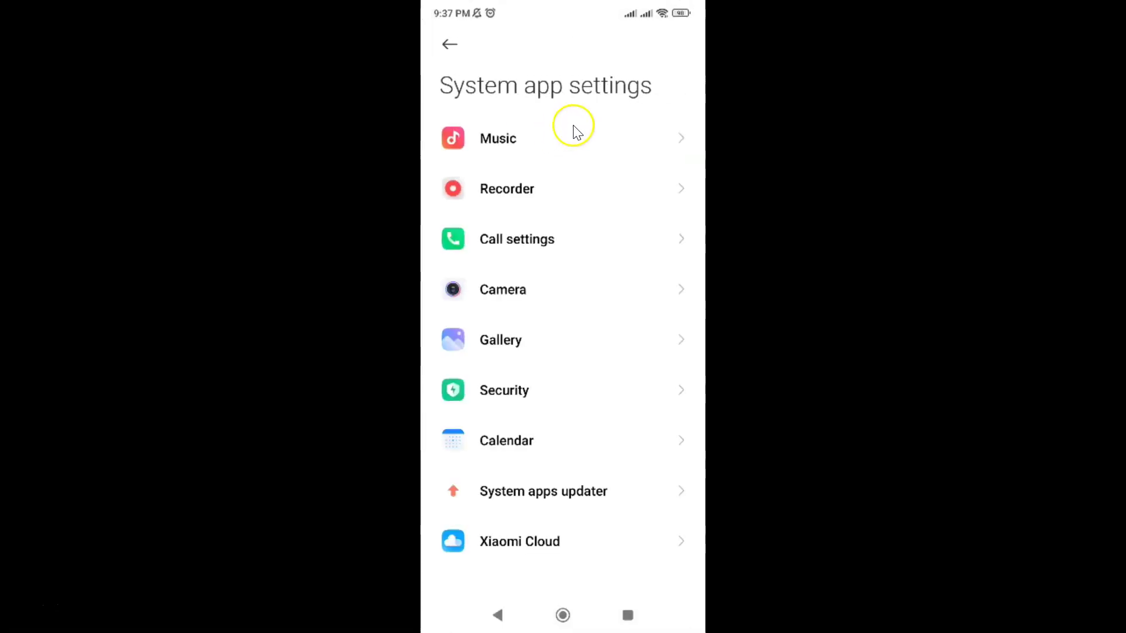
click(541, 248)
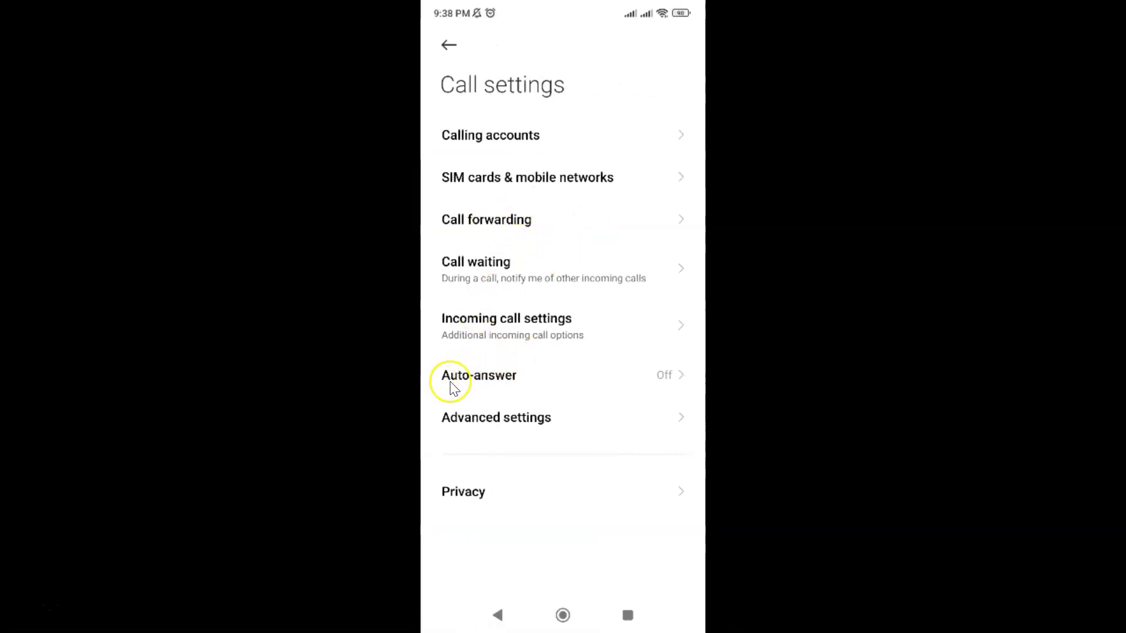
Switch the Auto-answer toggle on so the delay and mode options appear
click(504, 384)
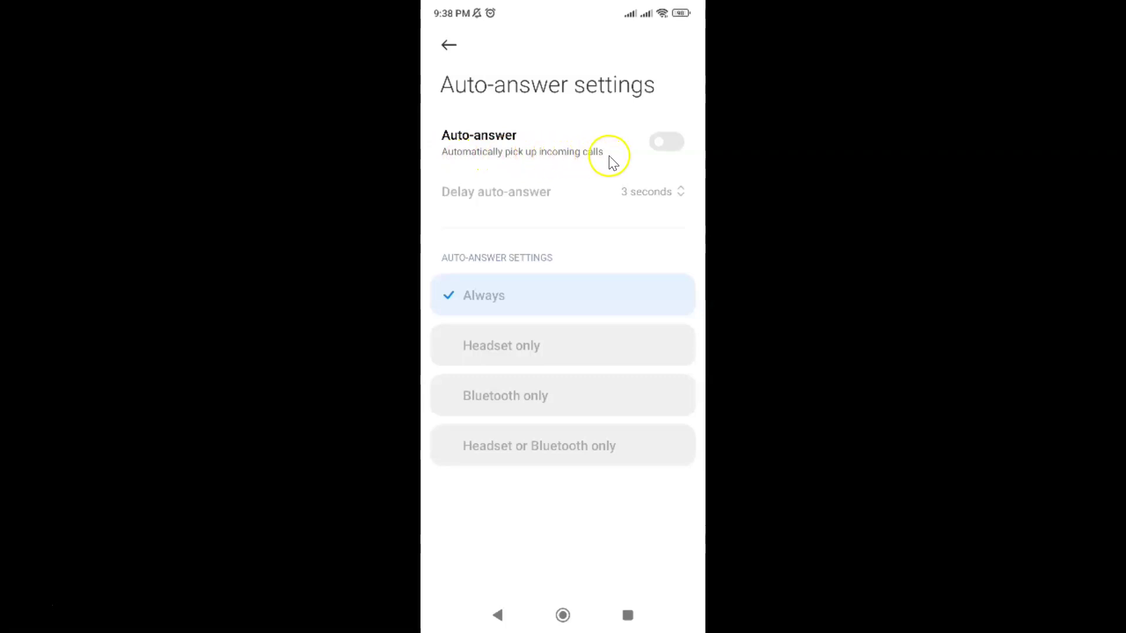
click(669, 145)
click(673, 146)
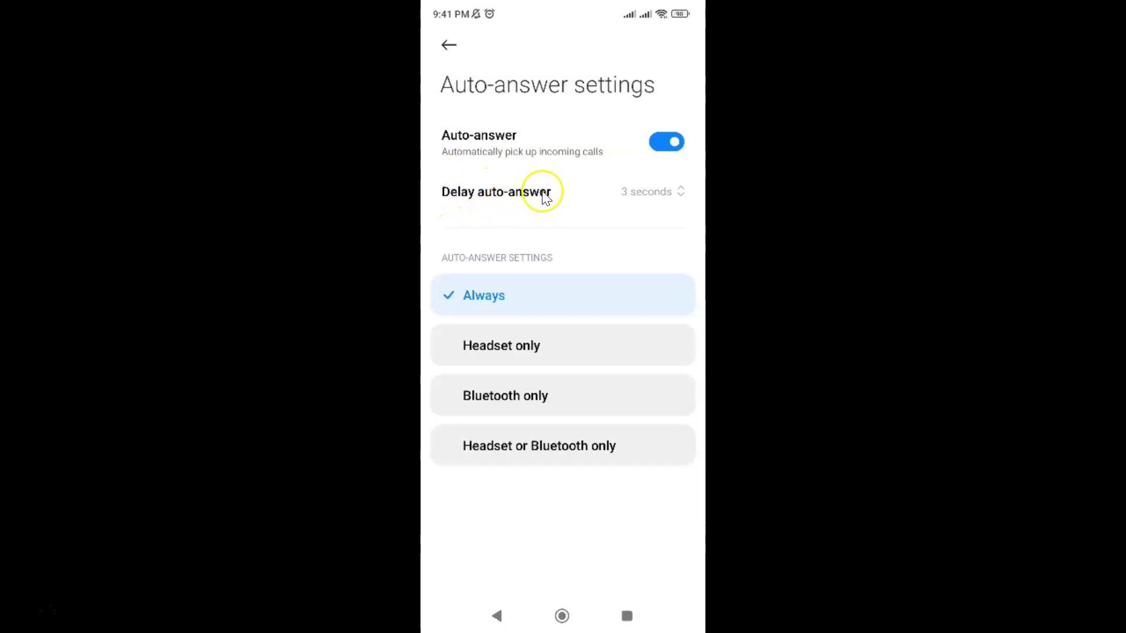
Change the auto-answer delay from 3 seconds to No delay
click(664, 196)
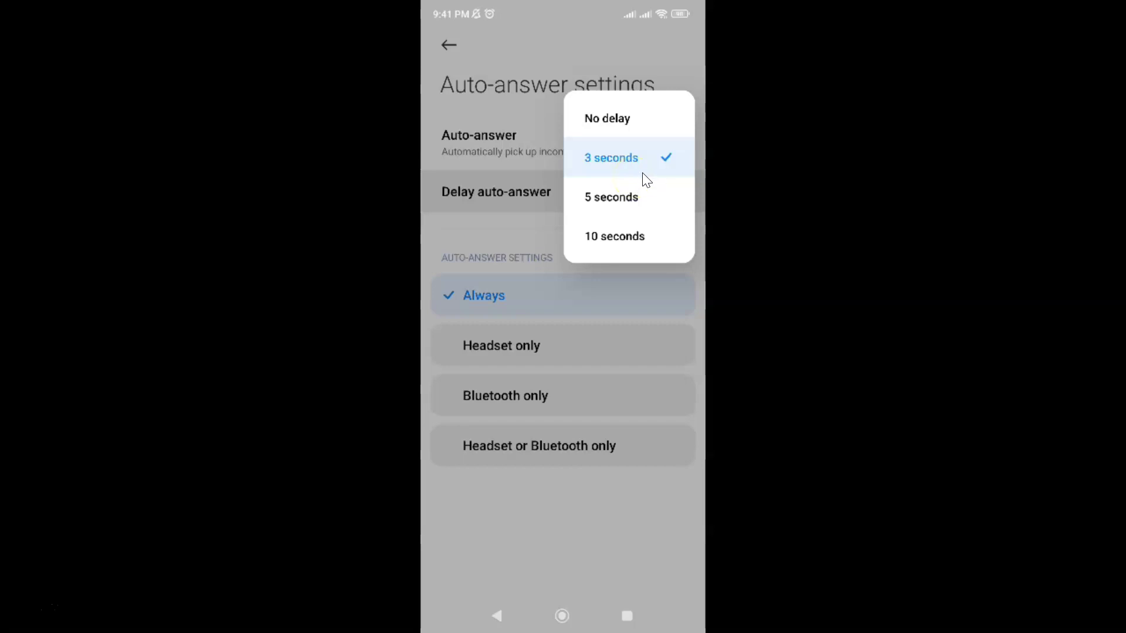
click(621, 124)
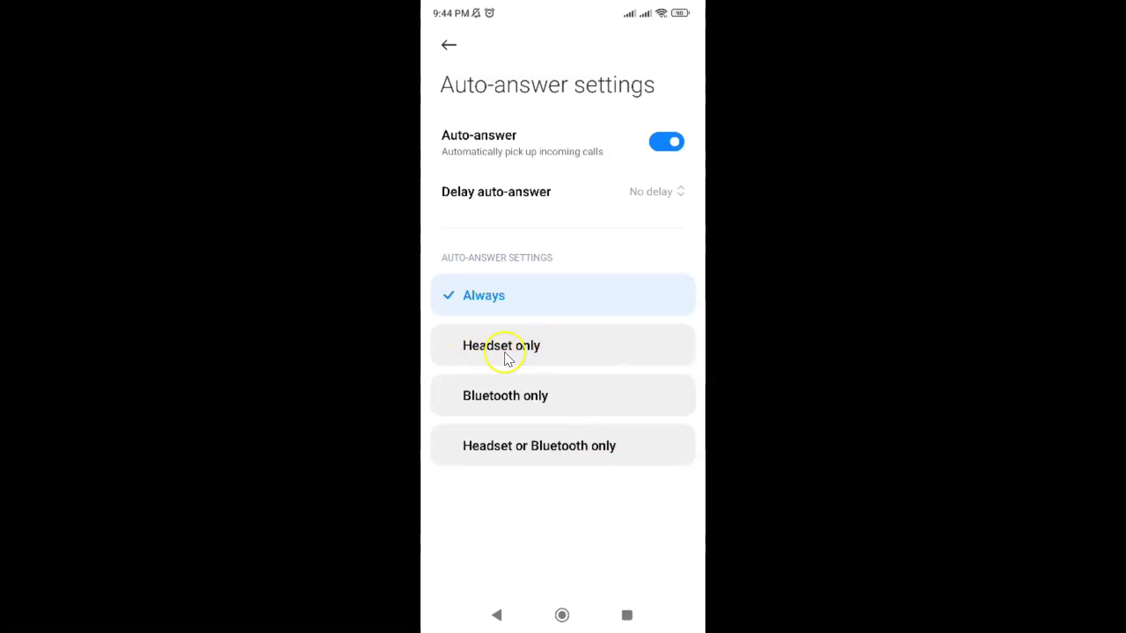
Select Headset only as the auto-answer mode
click(541, 348)
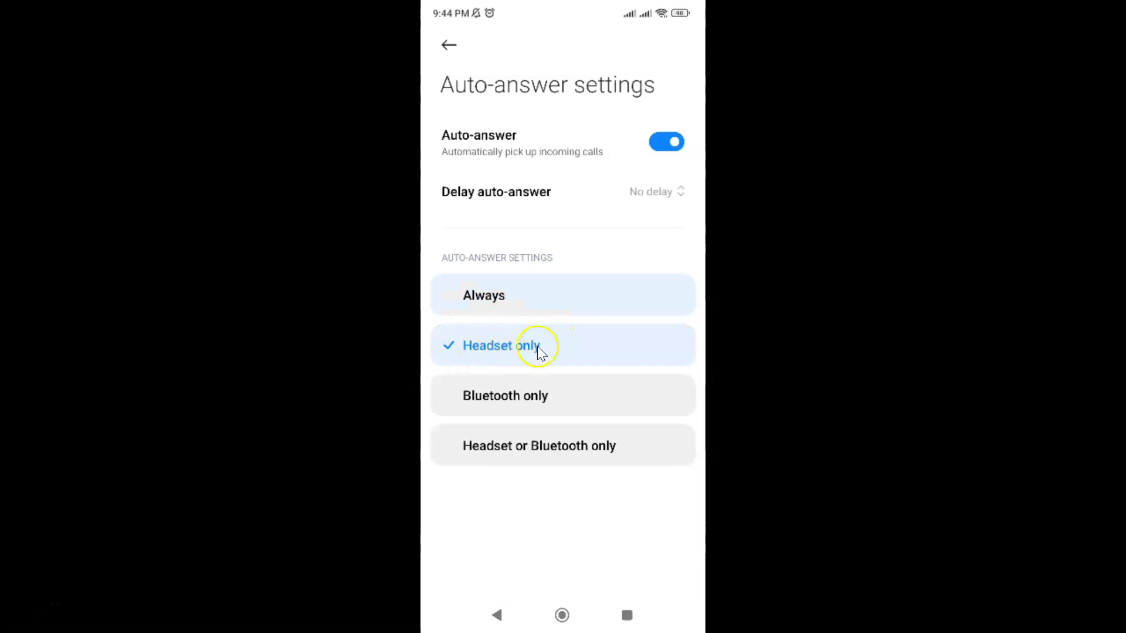
Back out of Call settings, System app settings and Apps, then close Settings
click(446, 48)
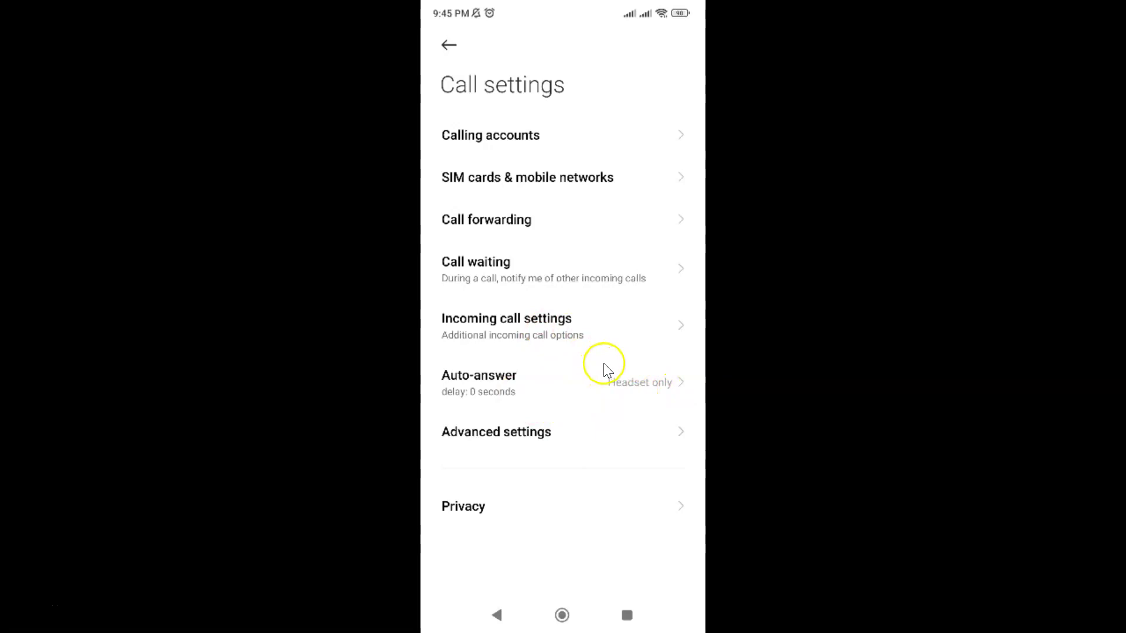
click(448, 42)
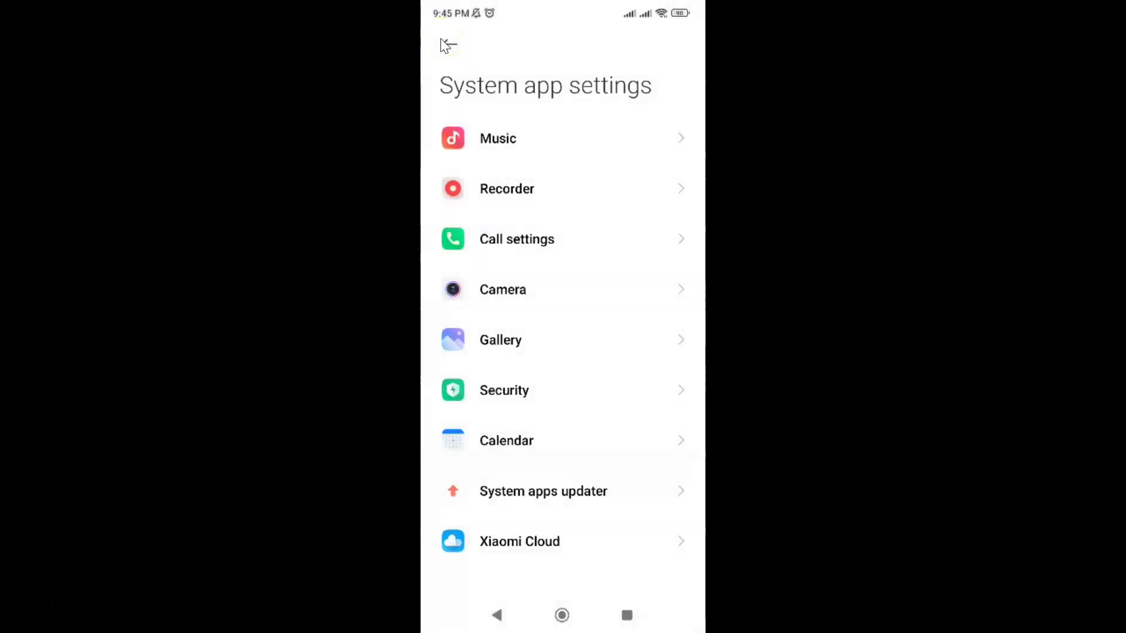
click(444, 45)
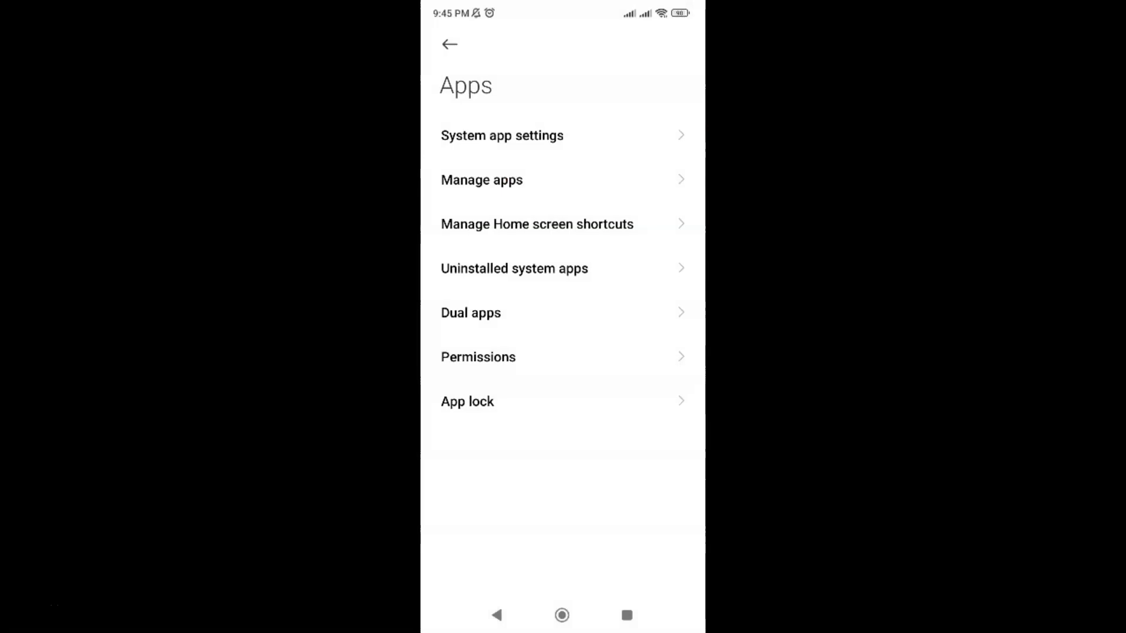
click(626, 614)
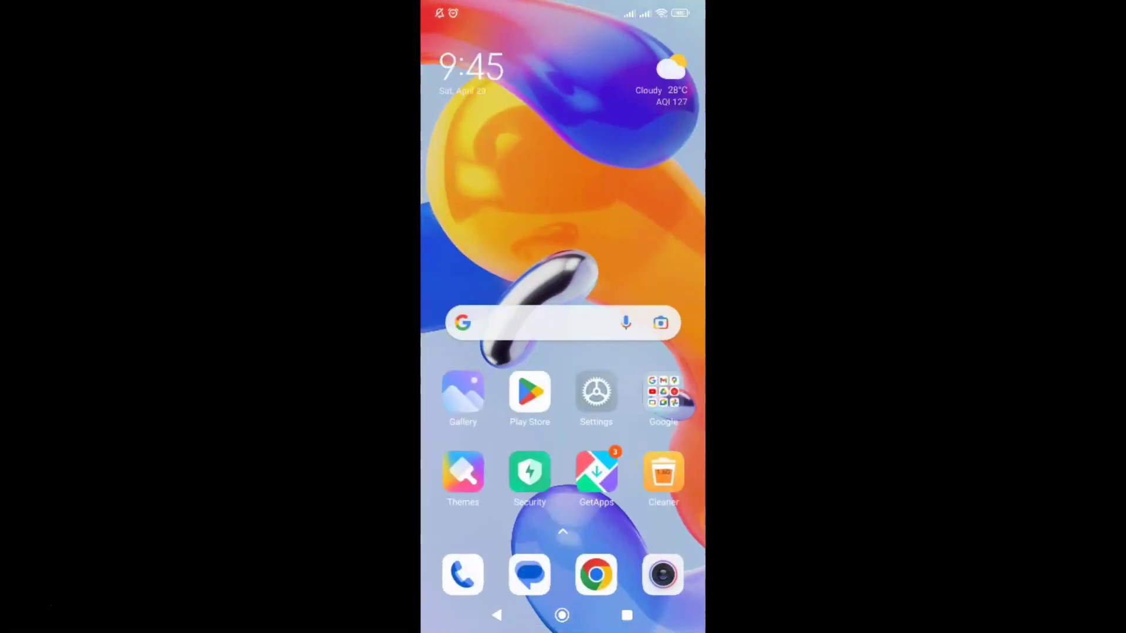